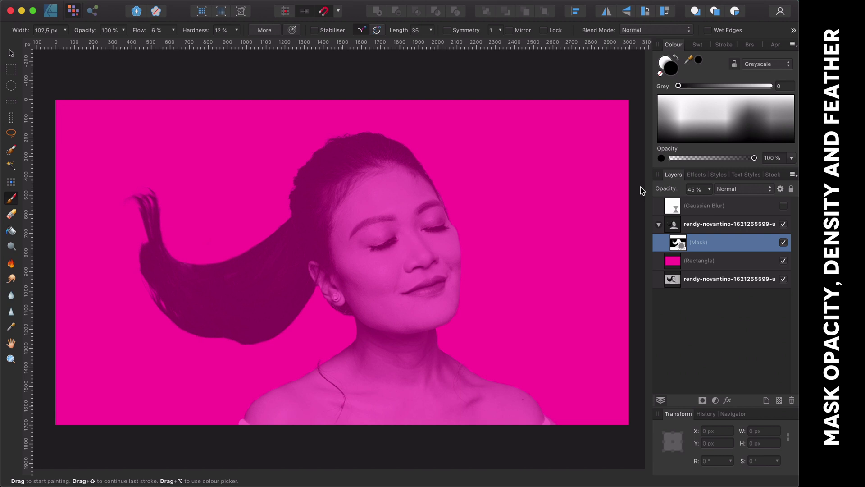
# - Restore the mask's opacity to 100 % and add a Curves adjustment to it, set to the Alpha channel
pyautogui.moveTo(676, 190); pyautogui.dragTo(750, 192)
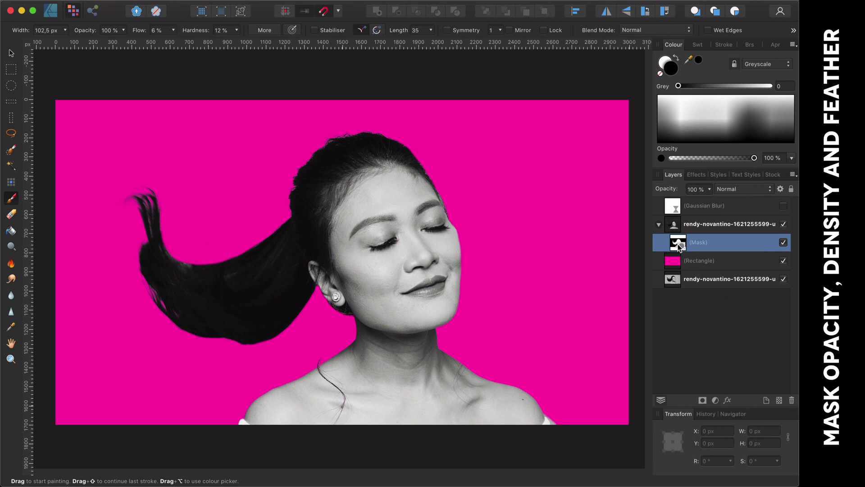
pyautogui.click(716, 400)
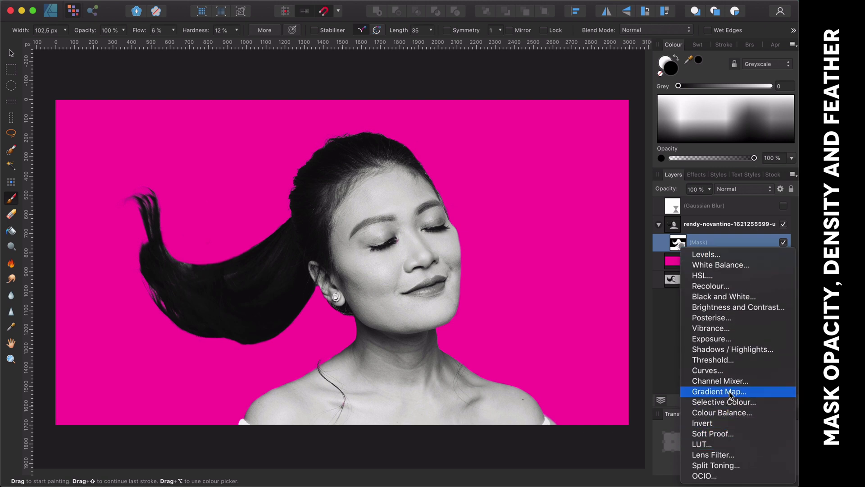
pyautogui.click(729, 370)
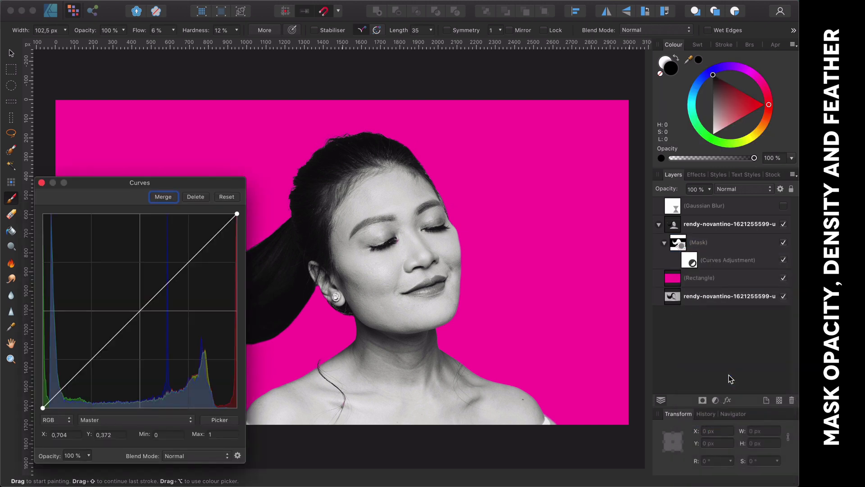
pyautogui.click(131, 420)
pyautogui.click(126, 452)
# - Raise the black end of the mask's Alpha curve to about 0.585, lower its white end, and check by toggling the top photo layer
pyautogui.moveTo(237, 214)
pyautogui.mouseDown()
pyautogui.moveTo(246, 292)
pyautogui.moveTo(257, 213)
pyautogui.moveTo(236, 213)
pyautogui.mouseUp()
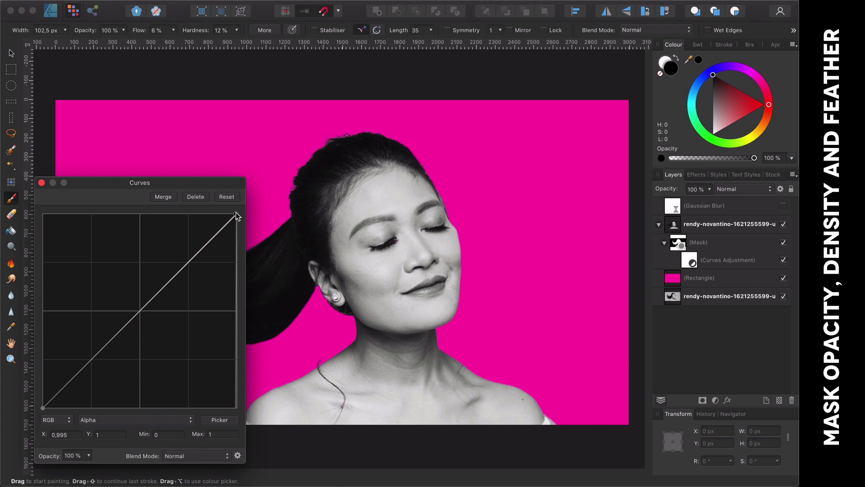
pyautogui.moveTo(235, 212); pyautogui.dragTo(236, 212)
pyautogui.moveTo(43, 408); pyautogui.dragTo(40, 359)
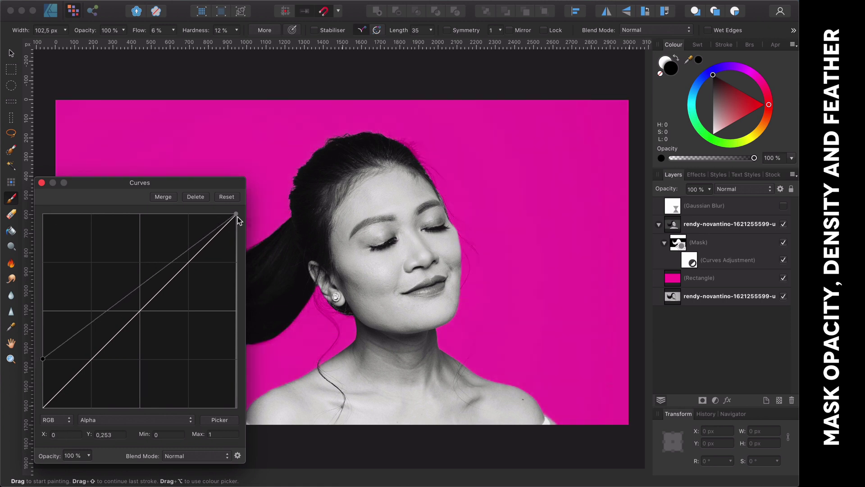
pyautogui.moveTo(235, 215); pyautogui.dragTo(243, 250)
pyautogui.moveTo(43, 358); pyautogui.dragTo(44, 296)
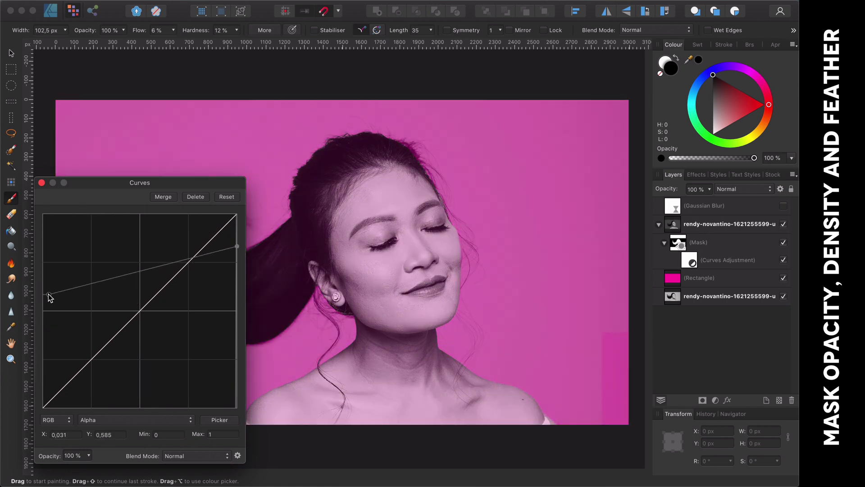
pyautogui.click(42, 183)
pyautogui.click(784, 224)
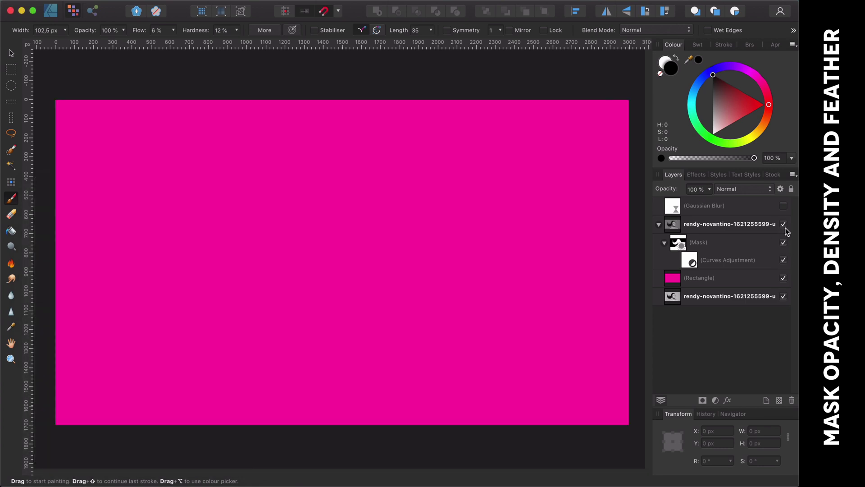
pyautogui.click(784, 224)
# - Nest the hidden Gaussian Blur layer inside the photo's mask and make it visible
pyautogui.click(675, 211)
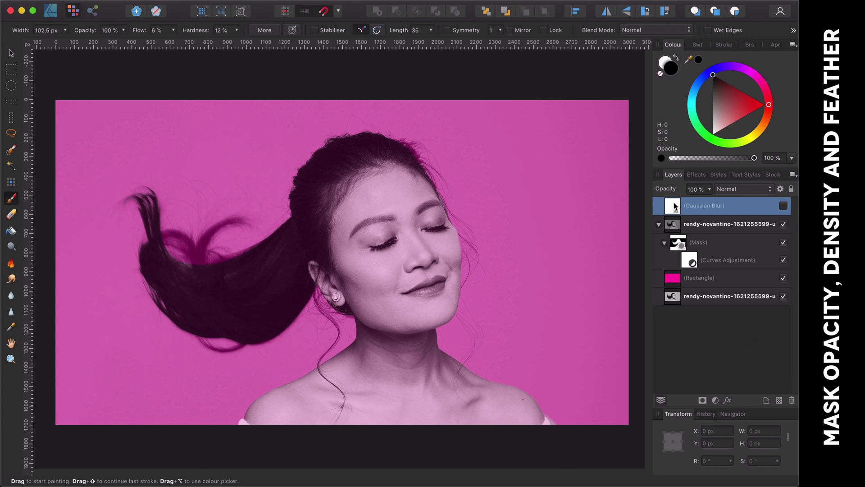
pyautogui.moveTo(674, 206); pyautogui.dragTo(681, 244)
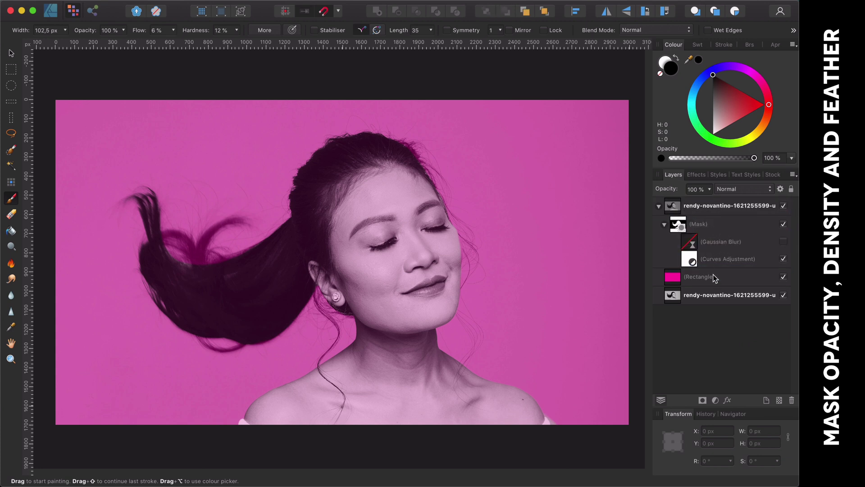
pyautogui.click(706, 249)
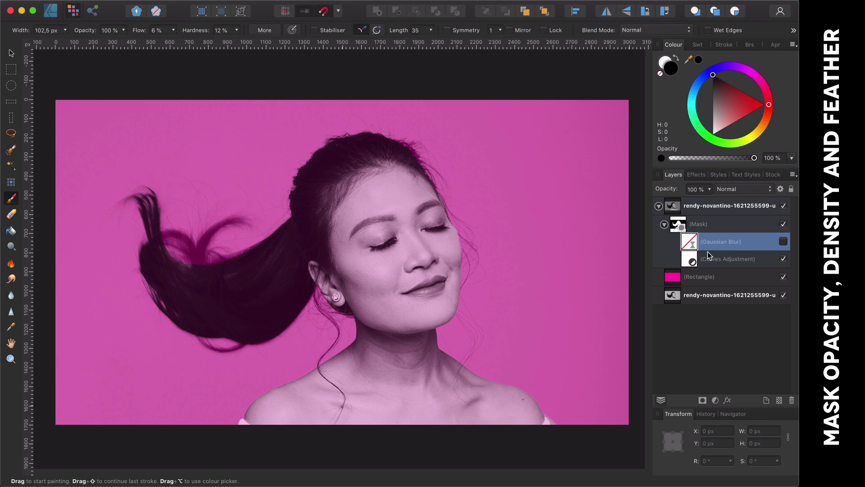
pyautogui.click(784, 241)
# - Return both ends of the mask's Alpha curve to the corners to make a straight diagonal
pyautogui.doubleClick(689, 258)
pyautogui.click(135, 420)
pyautogui.click(149, 452)
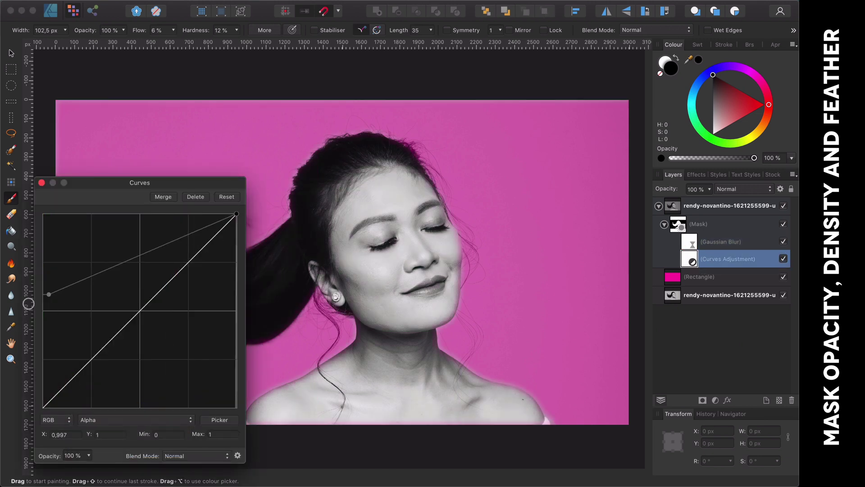
pyautogui.moveTo(29, 303); pyautogui.dragTo(27, 305)
pyautogui.click(41, 183)
# - Set the radius of the mask's nested Gaussian Blur to 11.6 px
pyautogui.click(693, 244)
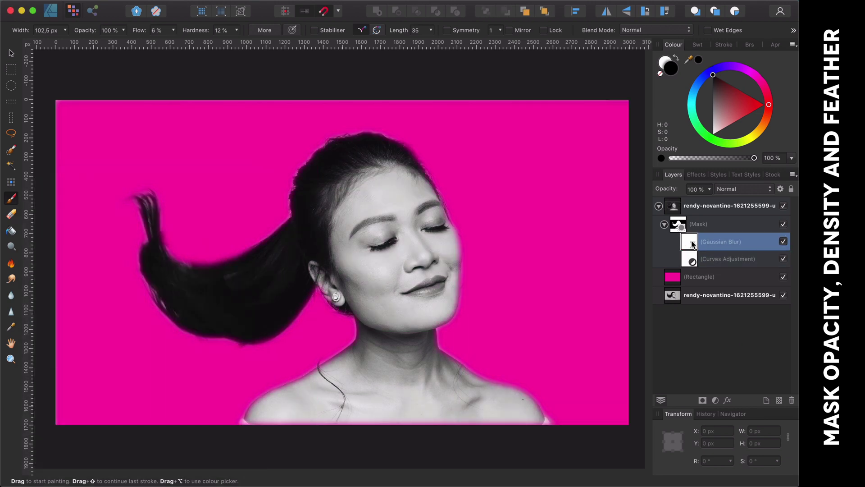
pyautogui.doubleClick(692, 242)
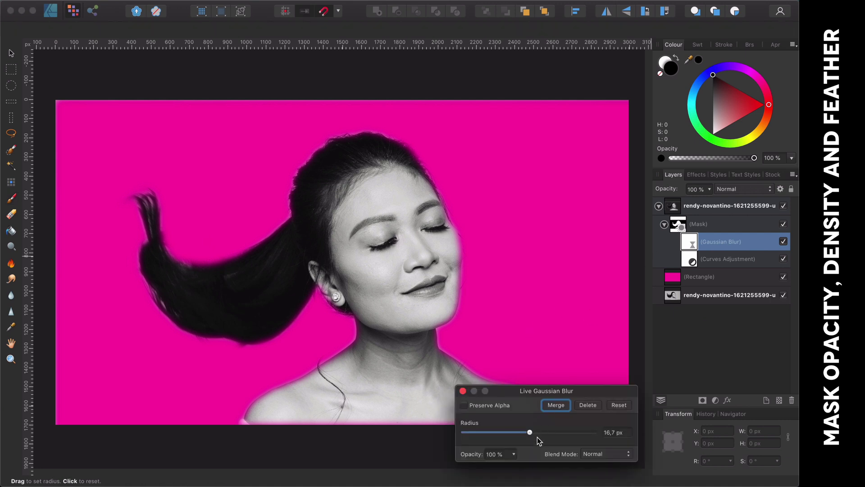
pyautogui.moveTo(538, 441)
pyautogui.mouseDown()
pyautogui.moveTo(430, 444)
pyautogui.moveTo(588, 440)
pyautogui.moveTo(524, 440)
pyautogui.mouseUp()
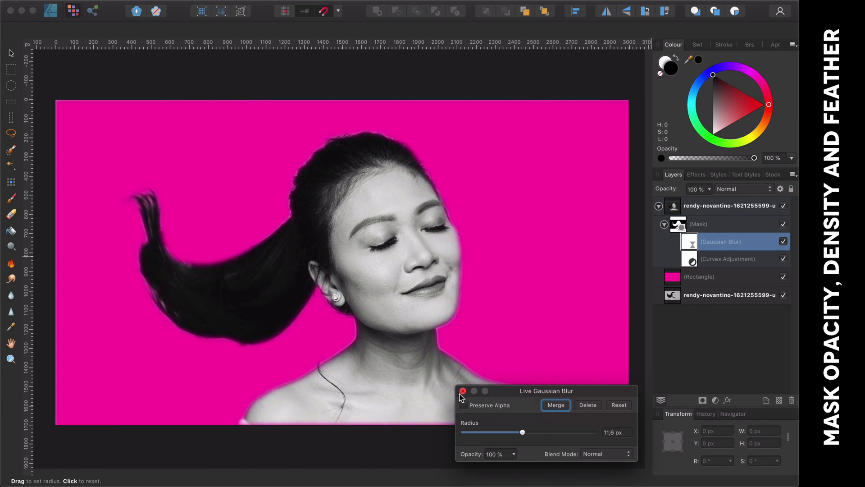
# - Compare the blurred mask with Preserve Alpha on and off, leave the option off, and hide the Gaussian Blur layer
pyautogui.click(463, 406)
pyautogui.click(463, 406)
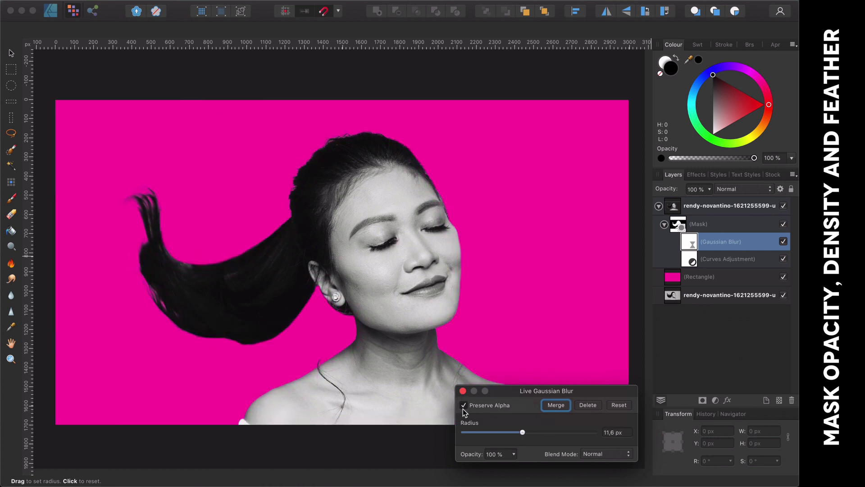
pyautogui.click(463, 406)
pyautogui.click(464, 405)
pyautogui.press('b')
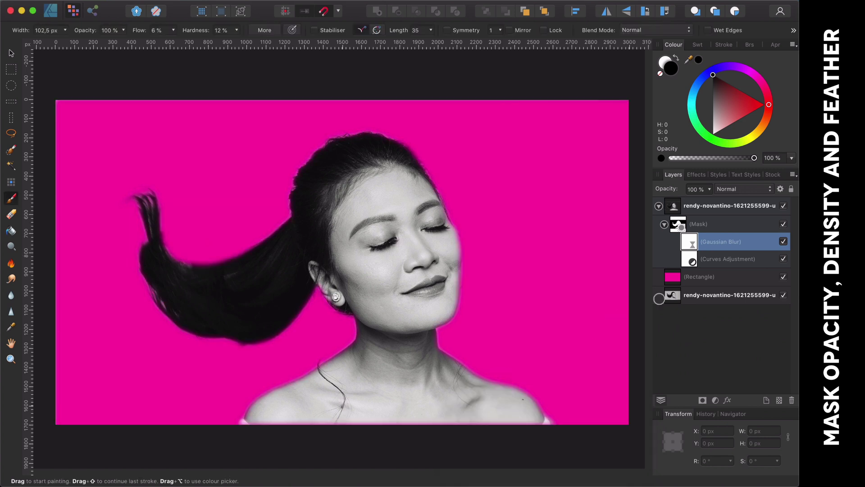
pyautogui.click(784, 242)
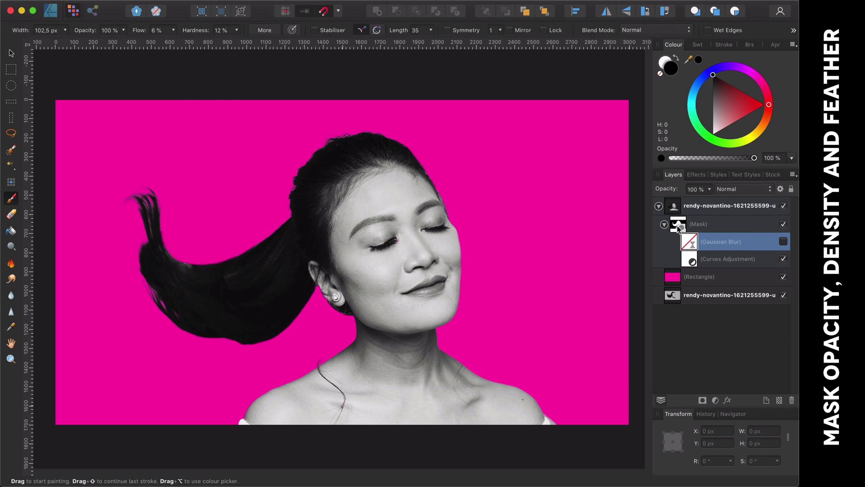
# - In the mask's Curves adjustment, lower the Alpha curve's white end to about 0.85 and raise its black end to about 0.245
pyautogui.doubleClick(690, 259)
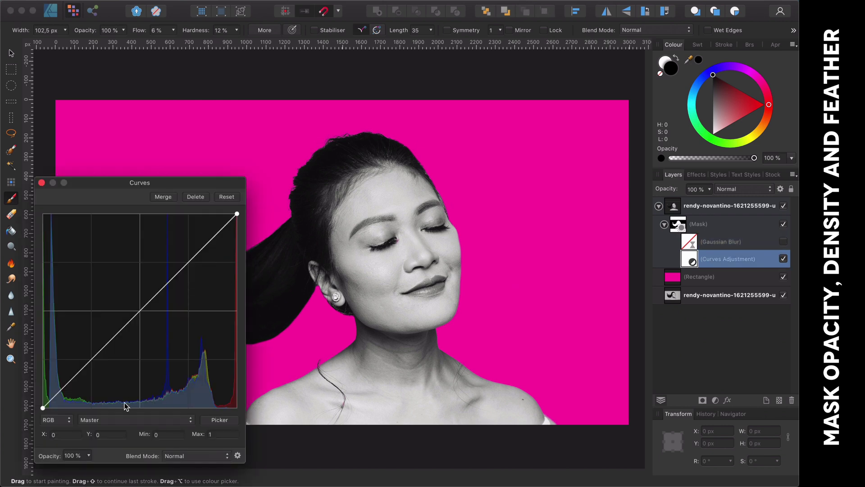
pyautogui.click(127, 419)
pyautogui.click(127, 455)
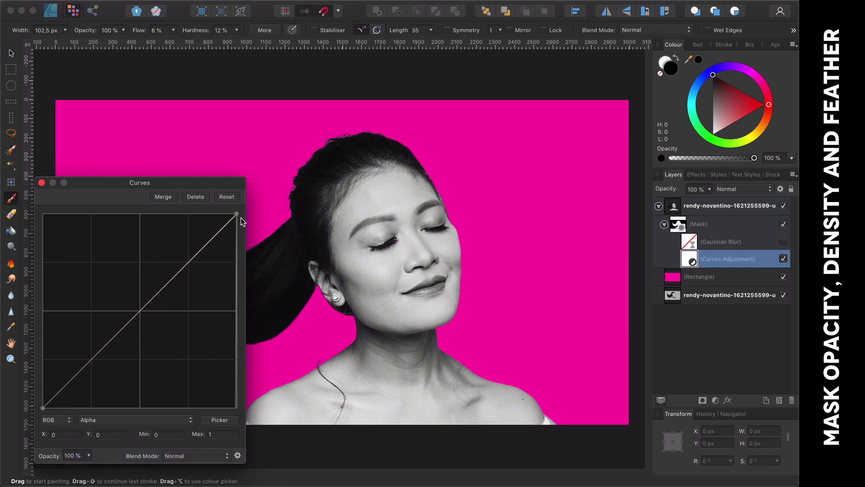
pyautogui.click(237, 215)
pyautogui.moveTo(237, 244); pyautogui.dragTo(235, 243)
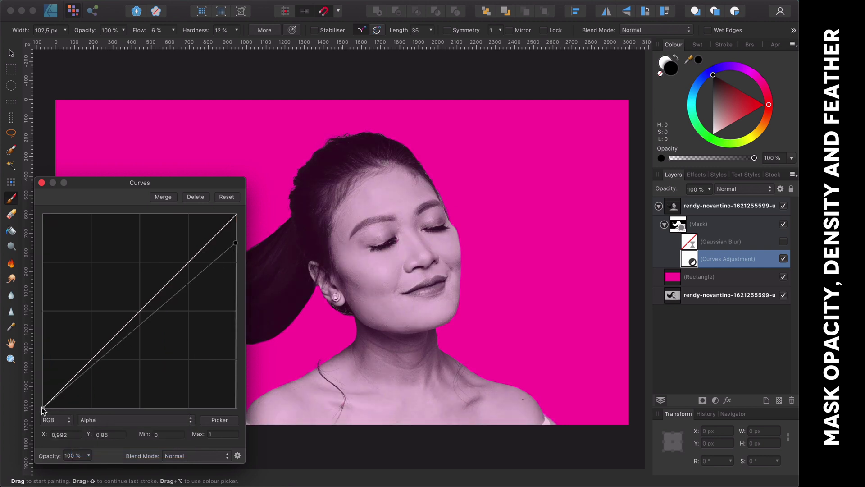
pyautogui.moveTo(43, 408); pyautogui.dragTo(44, 364)
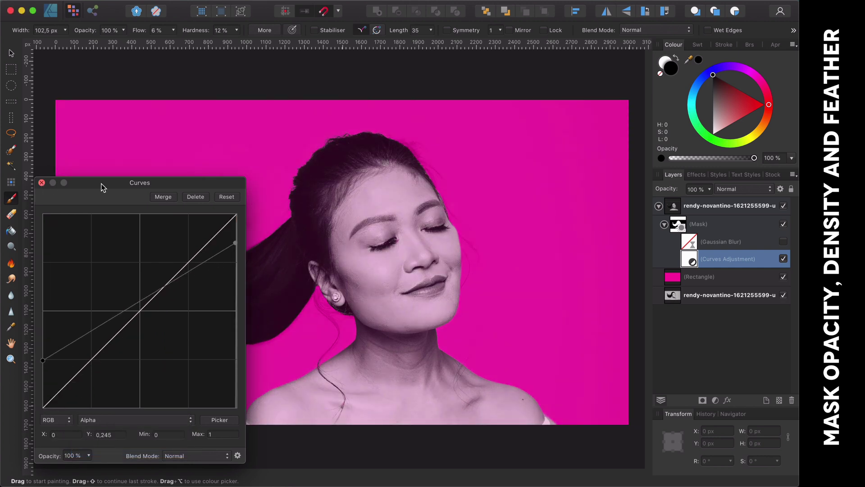
pyautogui.click(41, 182)
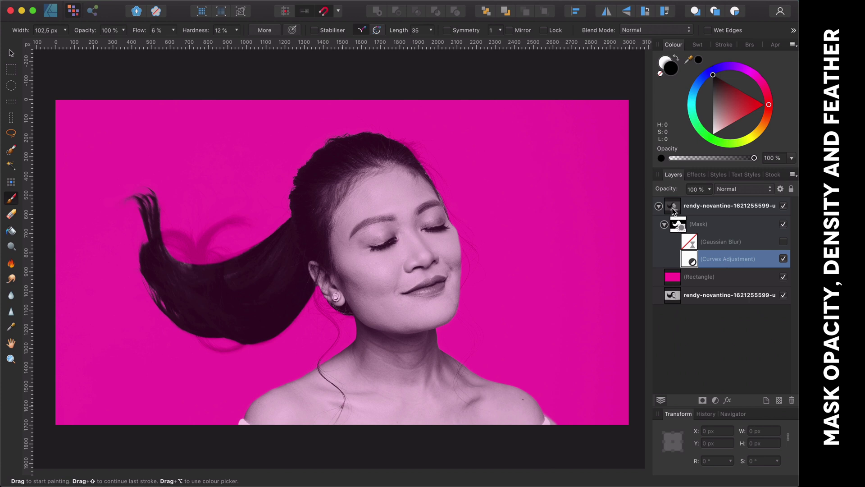
# - In the Designer Persona, draw an ellipse about 576 × 691 px, rotated 20°, over the woman's face above the top photo layer
pyautogui.click(672, 207)
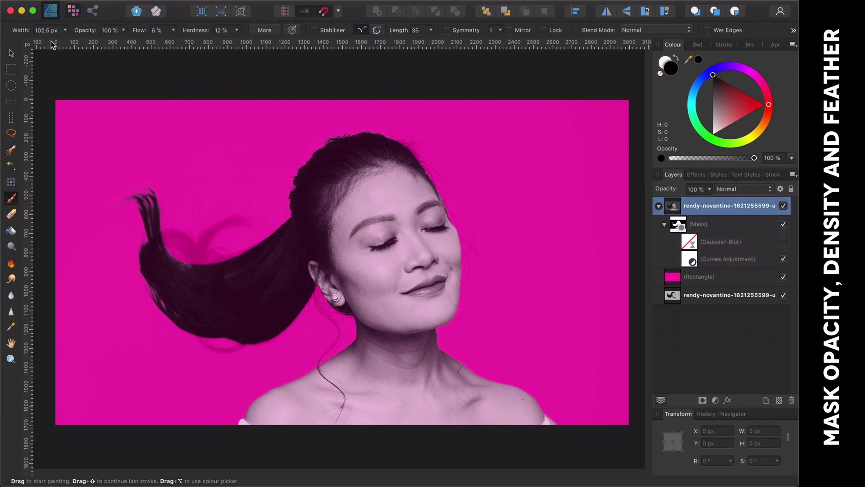
pyautogui.click(51, 11)
pyautogui.click(11, 262)
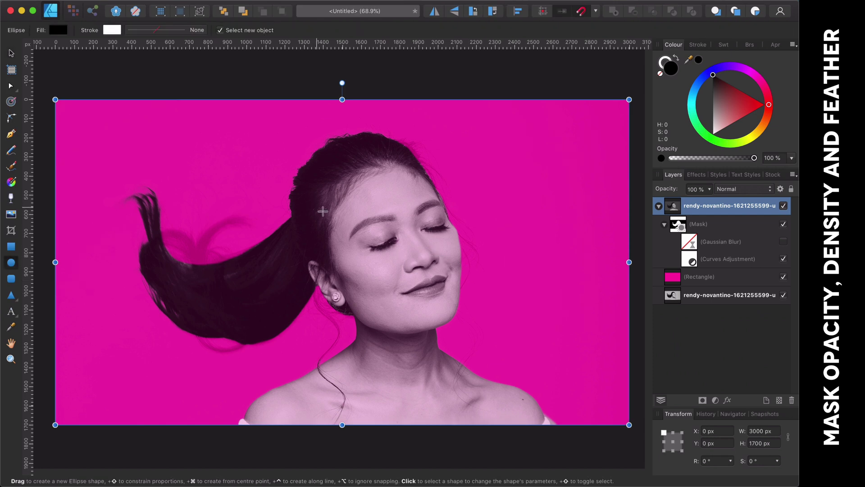
pyautogui.moveTo(351, 204); pyautogui.dragTo(461, 323)
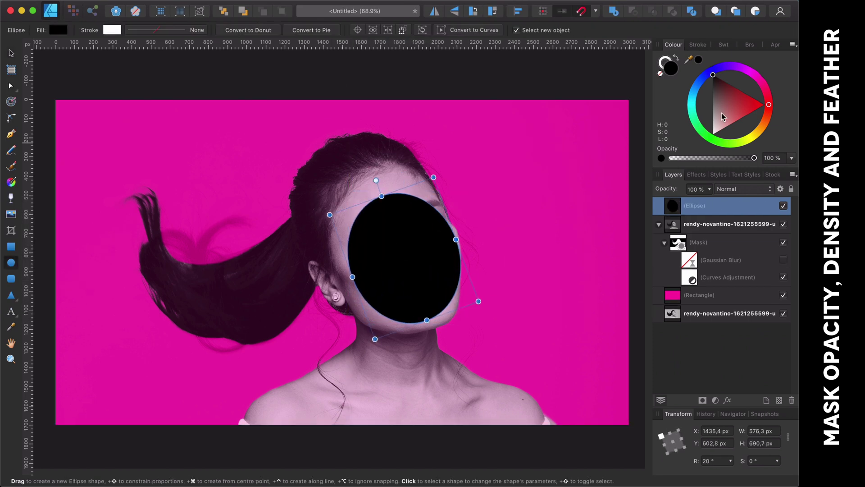
# - Fill the stretched face ellipse with white and give it a Gaussian Blur effect with a 49.1 px radius
pyautogui.click(697, 174)
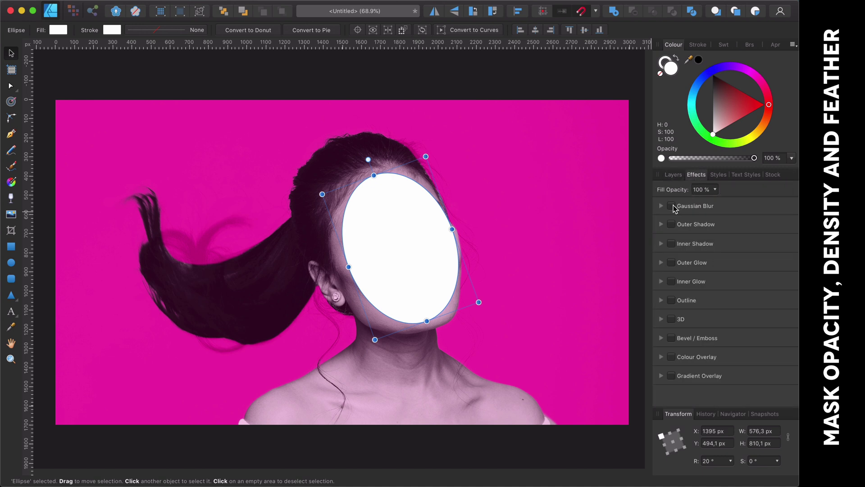
pyautogui.click(671, 206)
pyautogui.moveTo(682, 230); pyautogui.dragTo(741, 233)
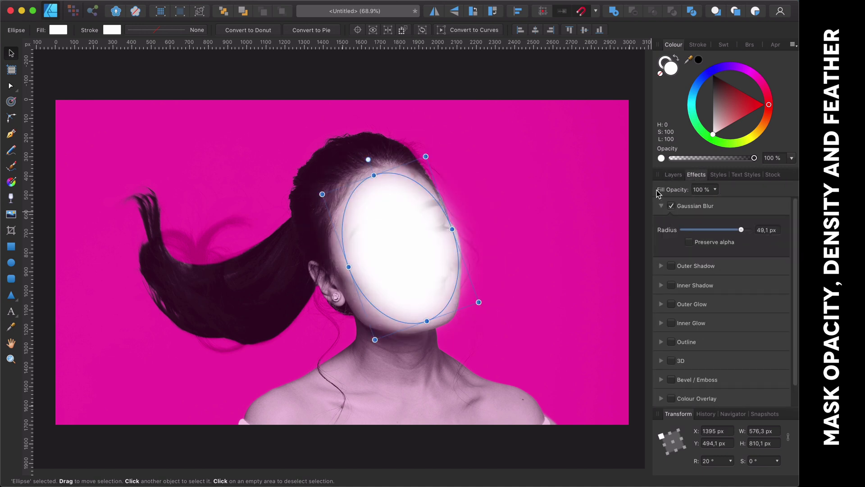
# - Rasterise the blurred white ellipse to a mask
pyautogui.click(671, 179)
pyautogui.rightClick(679, 207)
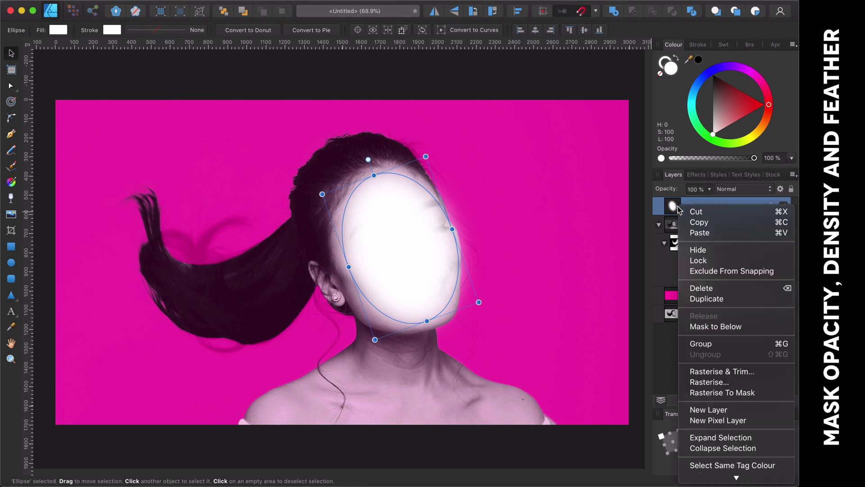
pyautogui.click(750, 393)
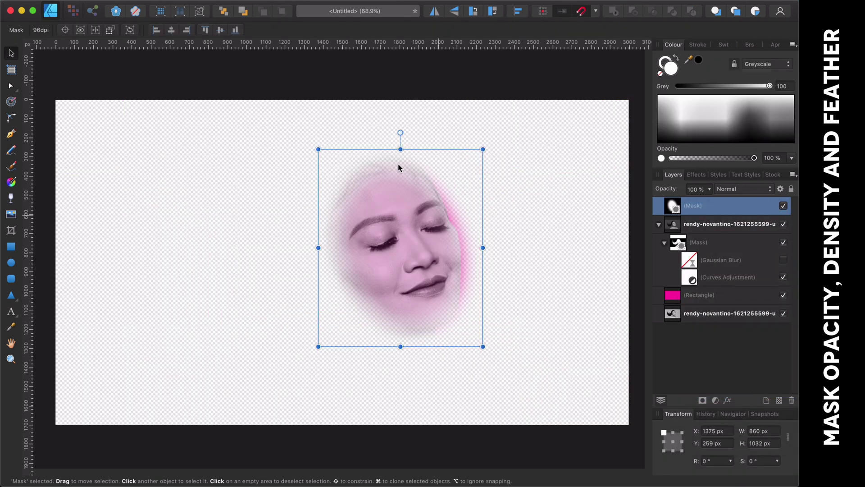
# - Narrow the face mask to about 824 px wide and reposition it over the face at about X 1386, Y 275 px
pyautogui.moveTo(425, 247); pyautogui.dragTo(418, 248)
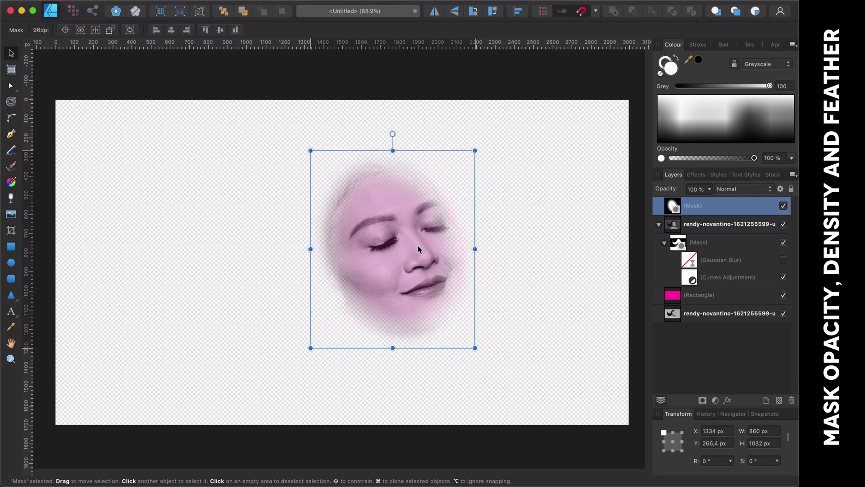
pyautogui.moveTo(470, 247); pyautogui.dragTo(467, 248)
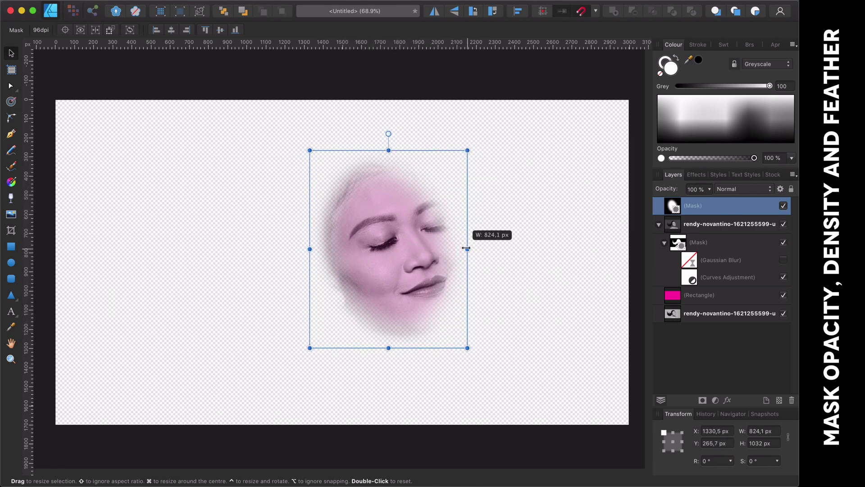
pyautogui.moveTo(327, 252); pyautogui.dragTo(335, 254)
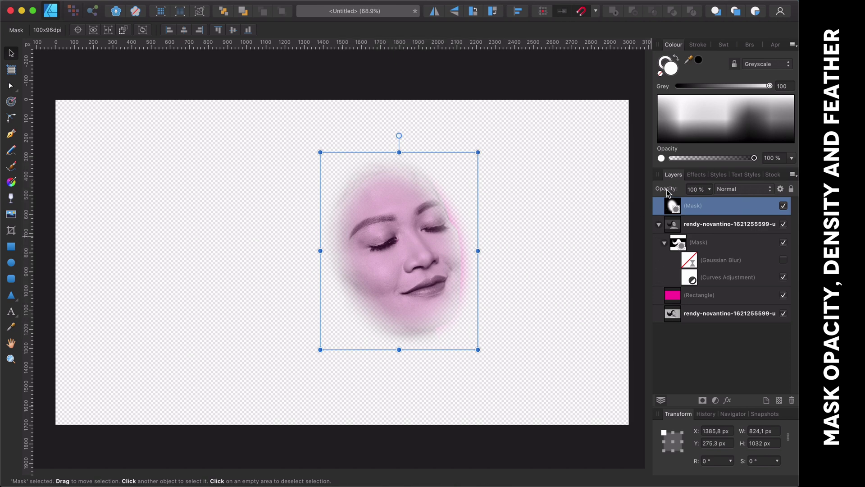
pyautogui.moveTo(662, 193)
pyautogui.mouseDown()
pyautogui.moveTo(649, 195)
pyautogui.moveTo(669, 195)
pyautogui.moveTo(637, 196)
pyautogui.moveTo(667, 195)
pyautogui.mouseUp()
# - Give the face mask a Curves adjustment with the Alpha curve's black end raised, and nest the mask inside the top photo layer
pyautogui.click(715, 400)
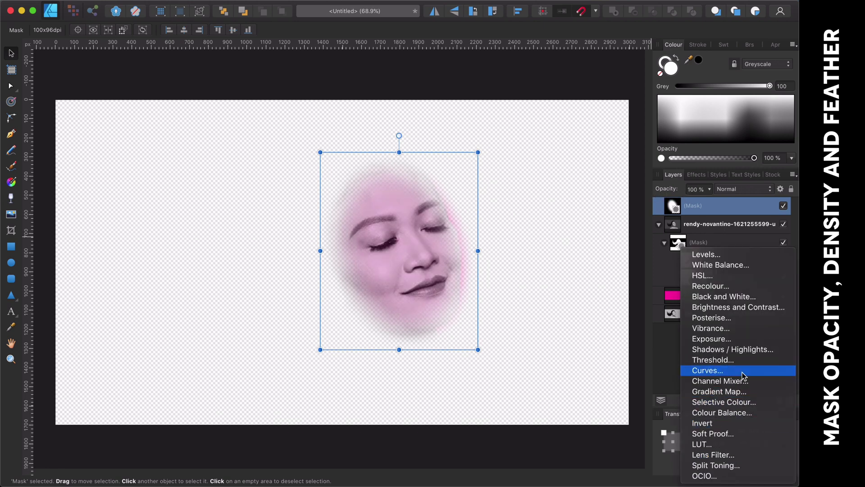
pyautogui.click(707, 370)
pyautogui.click(136, 419)
pyautogui.click(122, 454)
pyautogui.moveTo(35, 314); pyautogui.dragTo(26, 293)
pyautogui.click(41, 183)
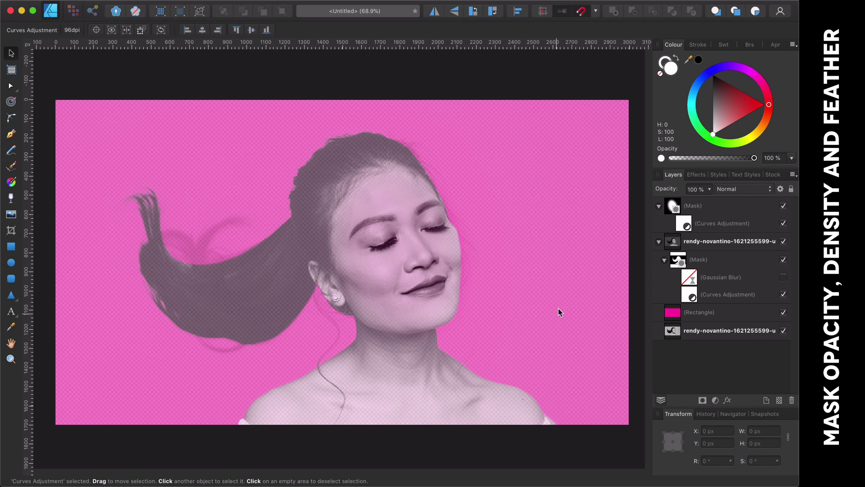
pyautogui.moveTo(674, 208); pyautogui.dragTo(707, 245)
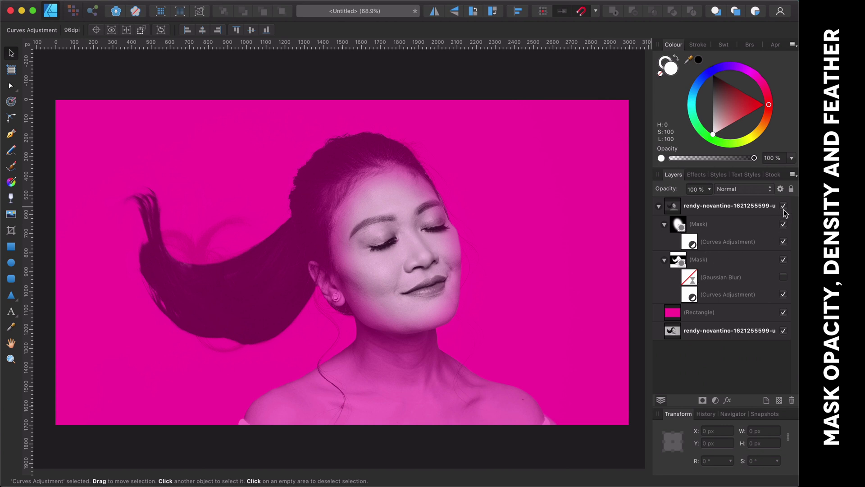
# - Hide the magenta rectangle and set the top photo layer's blend mode to Linear Burn
pyautogui.click(784, 315)
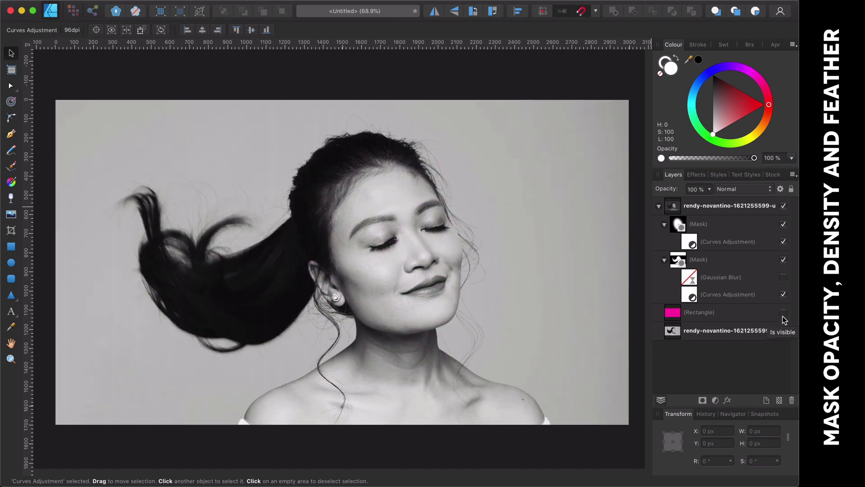
pyautogui.click(723, 209)
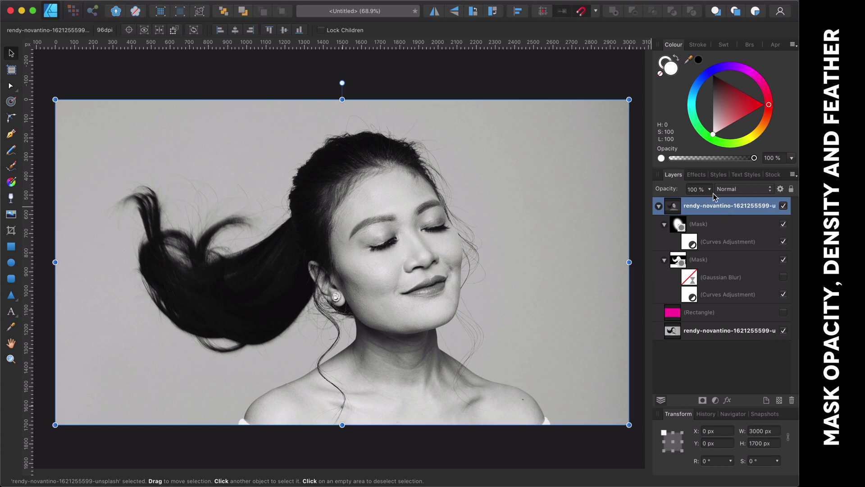
pyautogui.click(724, 189)
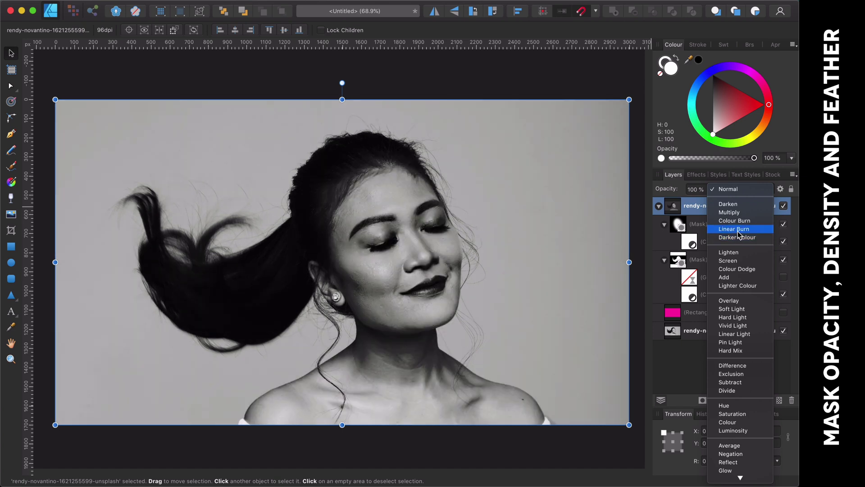
pyautogui.click(738, 231)
pyautogui.press('super+2')
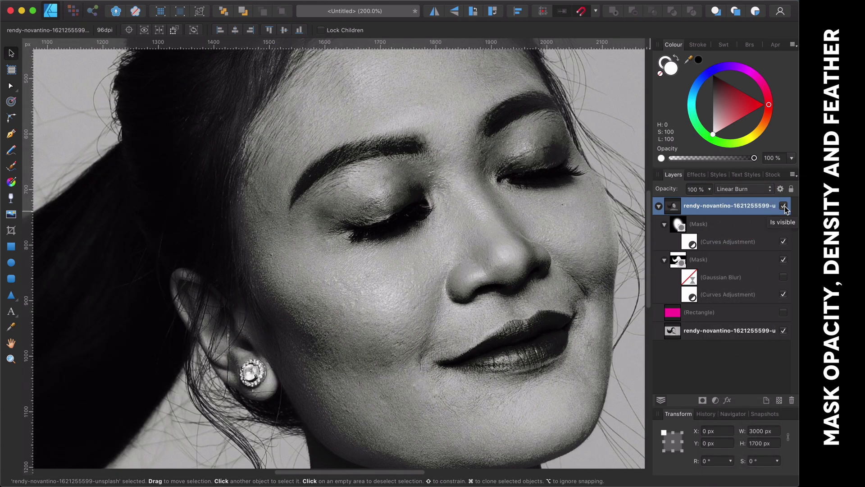
# - Add a Gradient Map adjustment inside the top photo layer and recolour its middle stop orange (H 36, S 100, L 50)
pyautogui.click(779, 400)
pyautogui.click(712, 451)
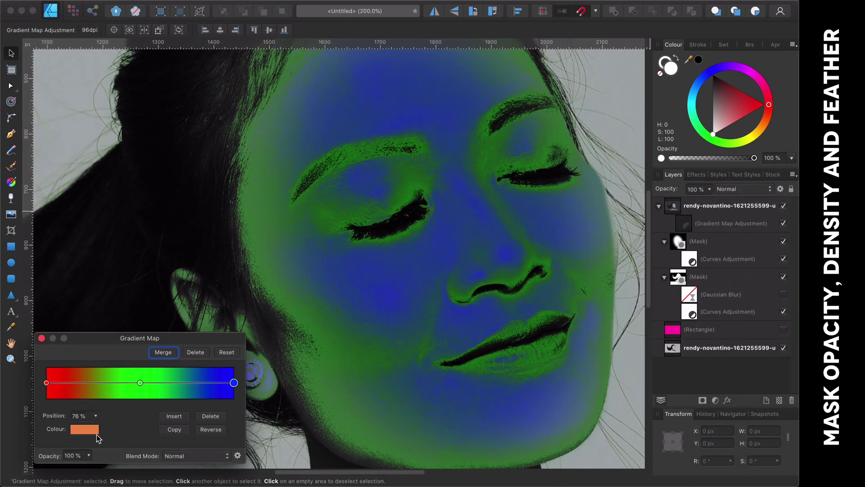
pyautogui.click(47, 385)
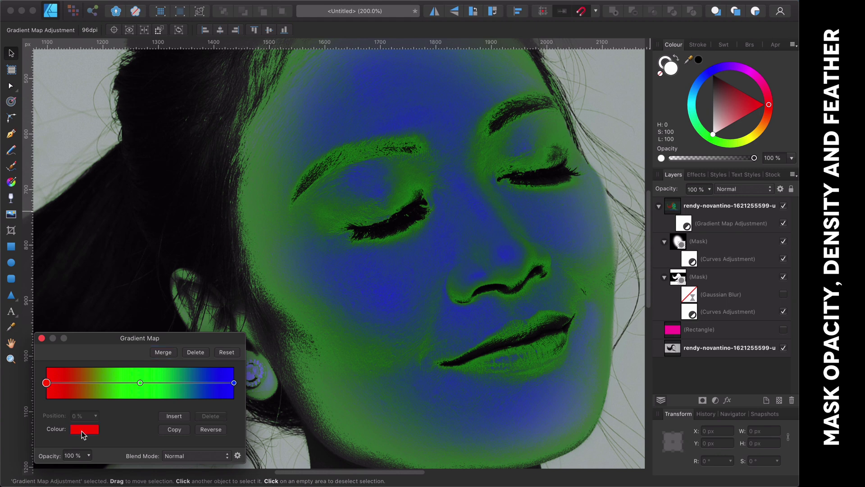
pyautogui.click(140, 382)
pyautogui.click(96, 429)
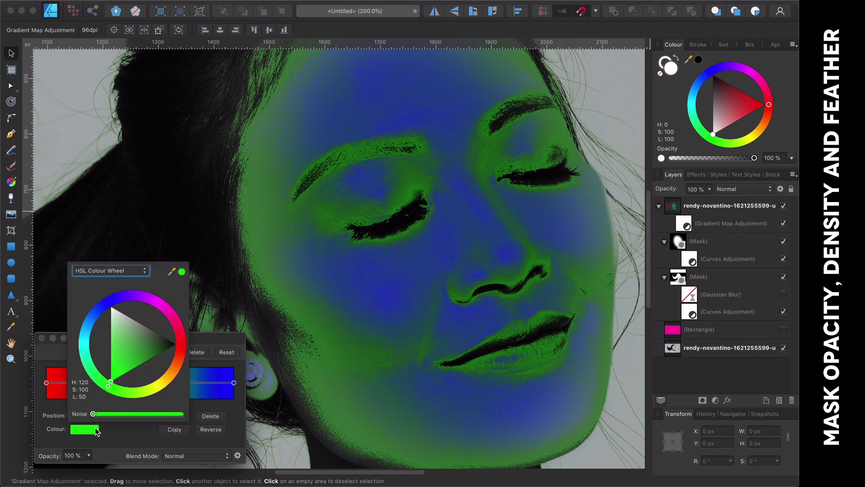
pyautogui.click(175, 372)
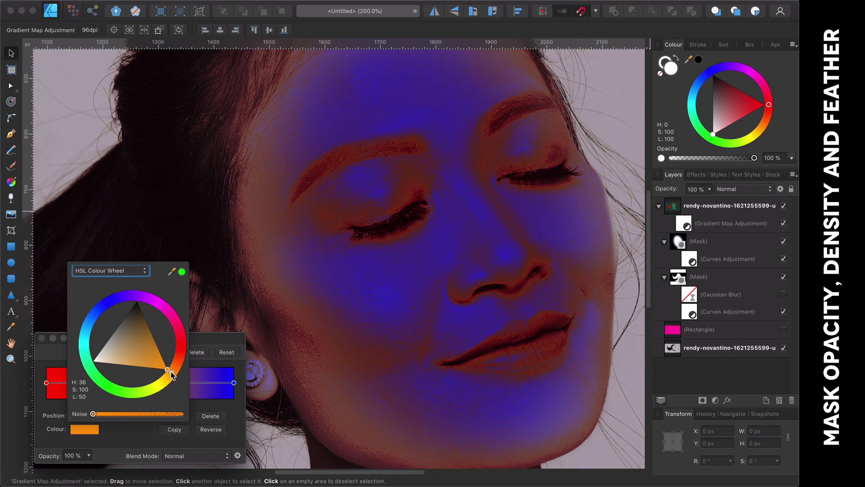
# - Recolour the gradient map's end stop yellow and move the orange middle stop to the 77 % position
pyautogui.click(234, 382)
pyautogui.click(93, 430)
pyautogui.click(159, 385)
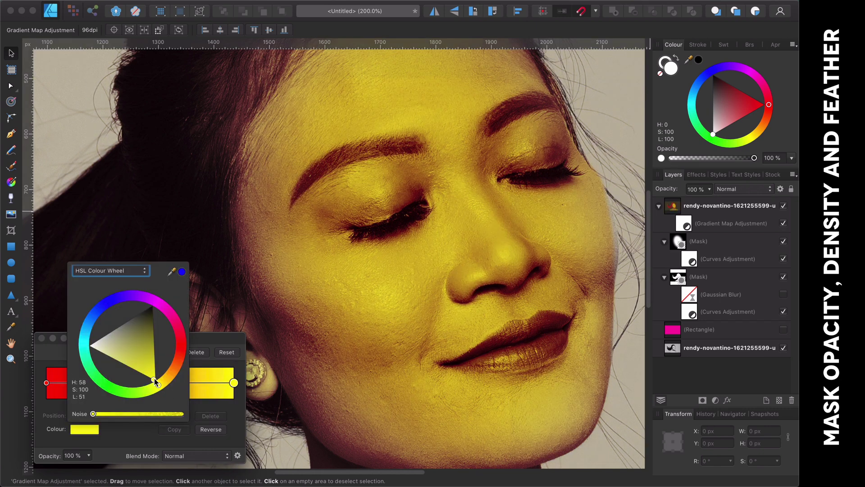
pyautogui.moveTo(142, 373); pyautogui.dragTo(191, 386)
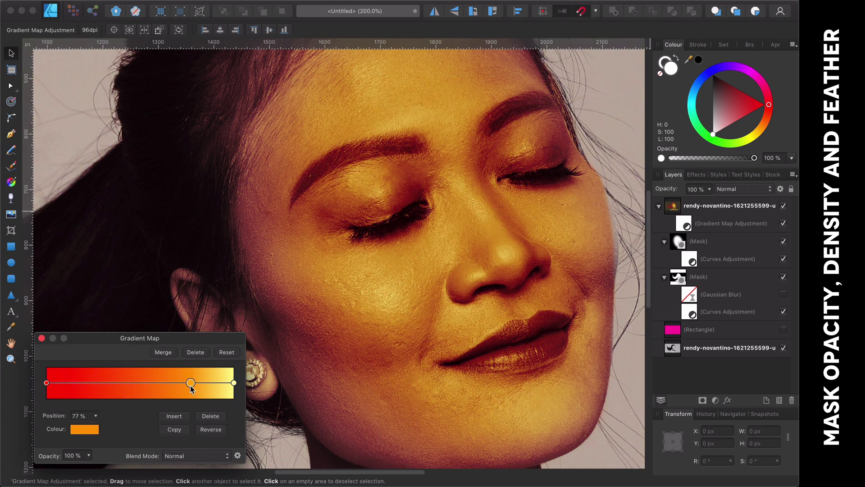
pyautogui.click(41, 338)
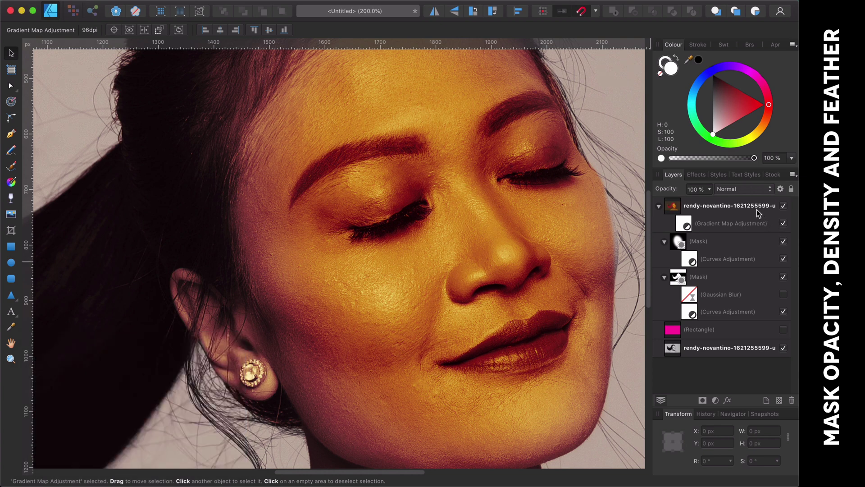
# - Set the Gradient Map adjustment's blend mode to Multiply and check the effect on the whole portrait
pyautogui.click(684, 223)
pyautogui.click(753, 190)
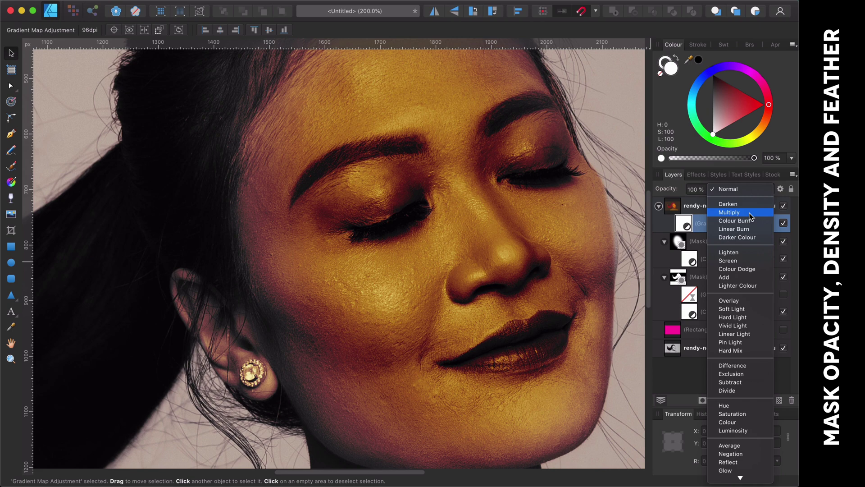
pyautogui.click(749, 214)
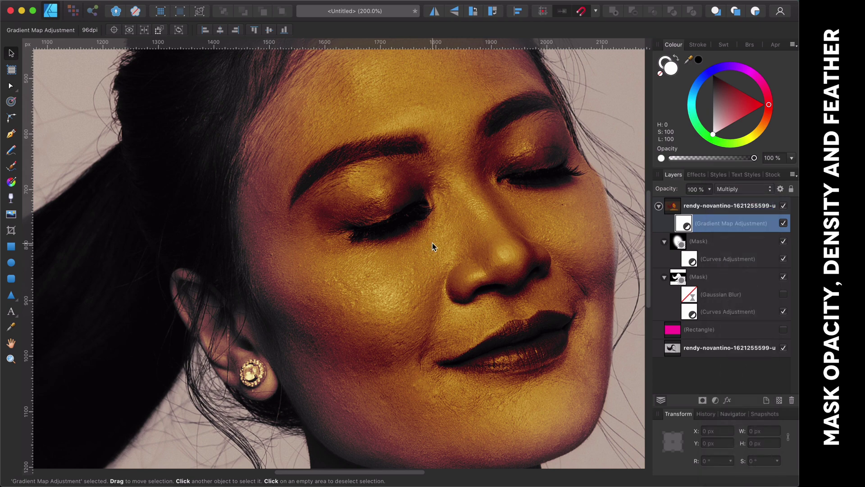
pyautogui.scroll(-10, 432, 243)
pyautogui.scroll(-1, 432, 247)
pyautogui.press('super+0')
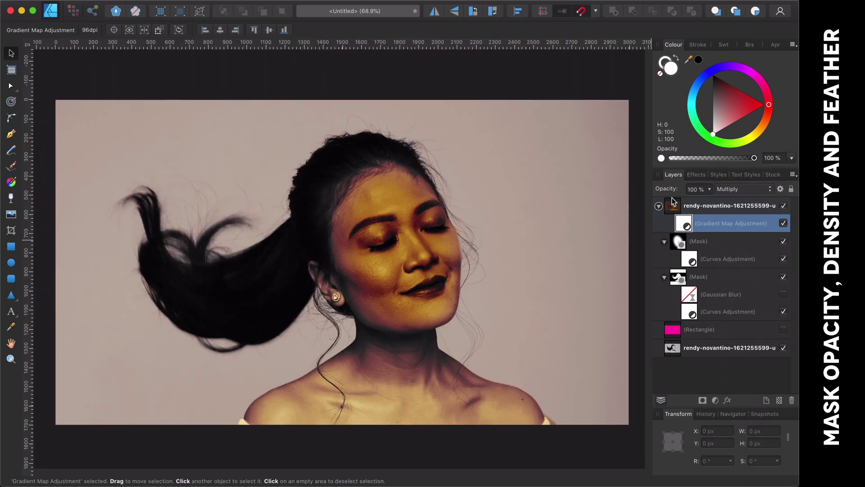
# - Try lower opacities on the Gradient Map adjustment and return it to full opacity
pyautogui.press('7')
pyautogui.press('2')
pyautogui.press('0')
# - In the face mask's Curves adjustment, lower the white end of the Alpha curve to about X 0.989, Y 0.824
pyautogui.click(689, 311)
pyautogui.doubleClick(690, 259)
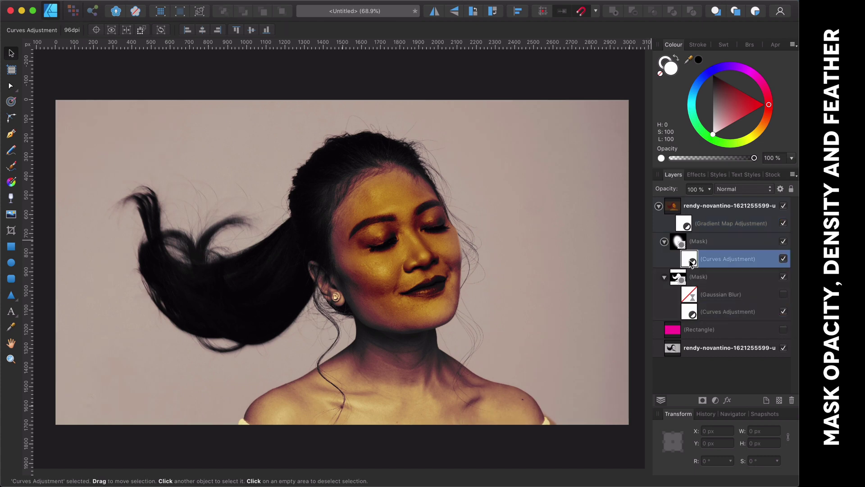
pyautogui.click(136, 420)
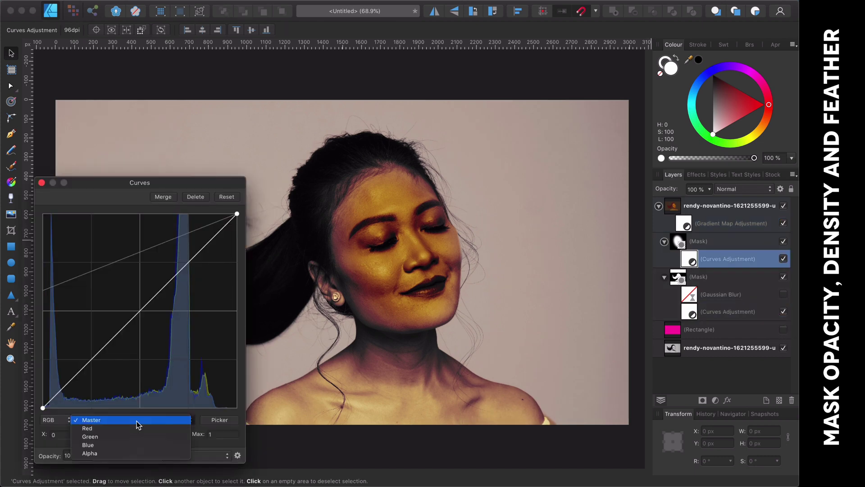
pyautogui.click(135, 452)
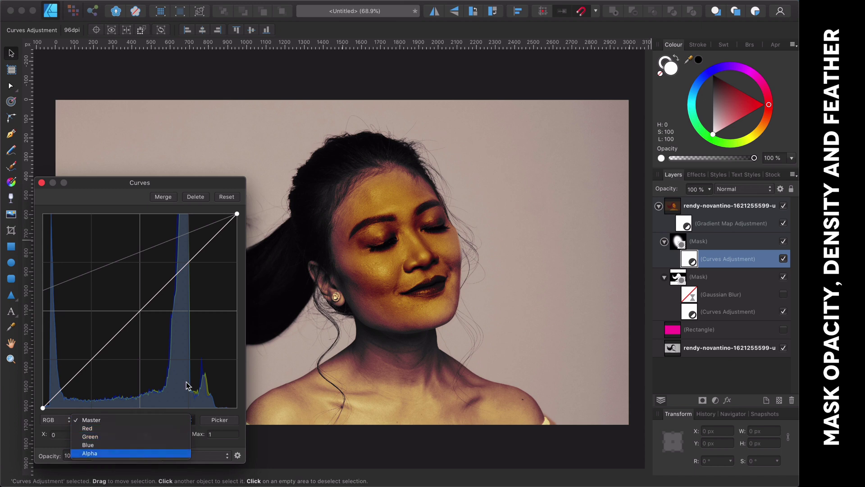
pyautogui.click(237, 219)
pyautogui.moveTo(237, 221); pyautogui.dragTo(236, 250)
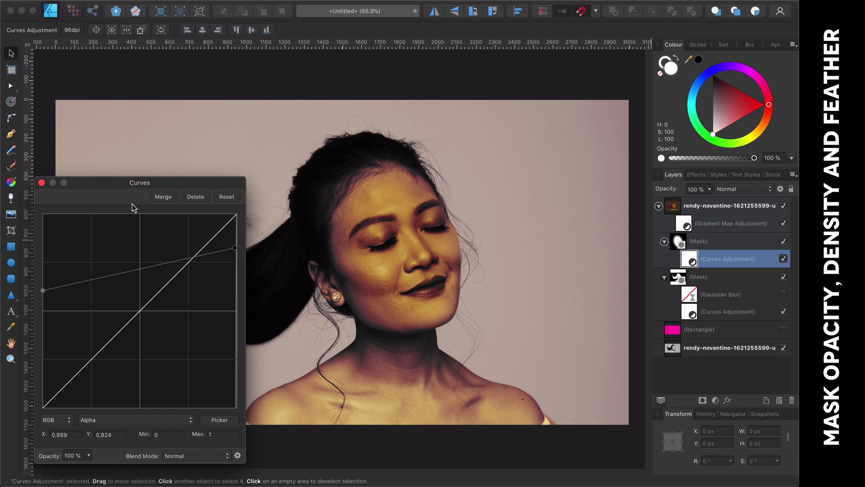
pyautogui.click(41, 182)
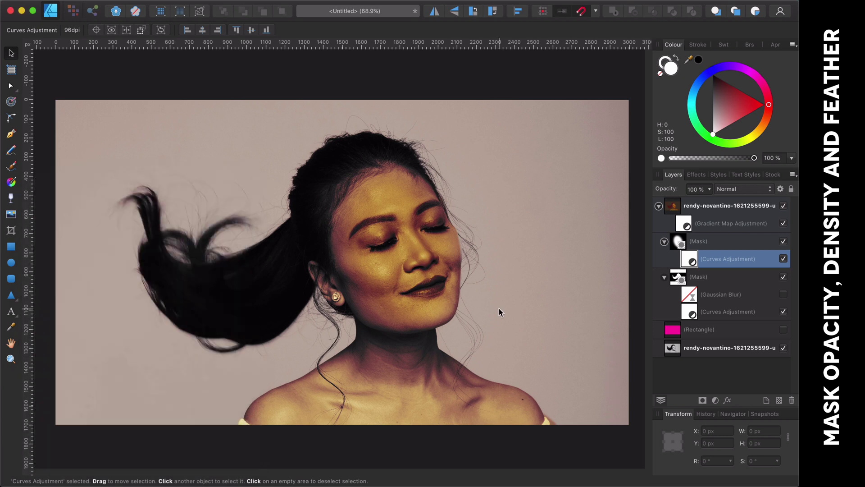